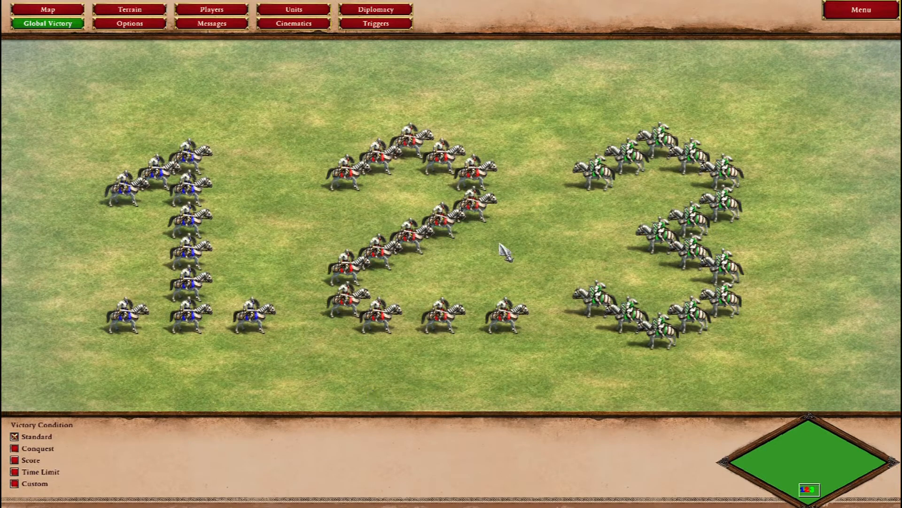
- Try the Conquest and Score victory conditions and open the list of scores required to win
left_click(66, 452)
left_click(25, 462)
left_click(168, 458)
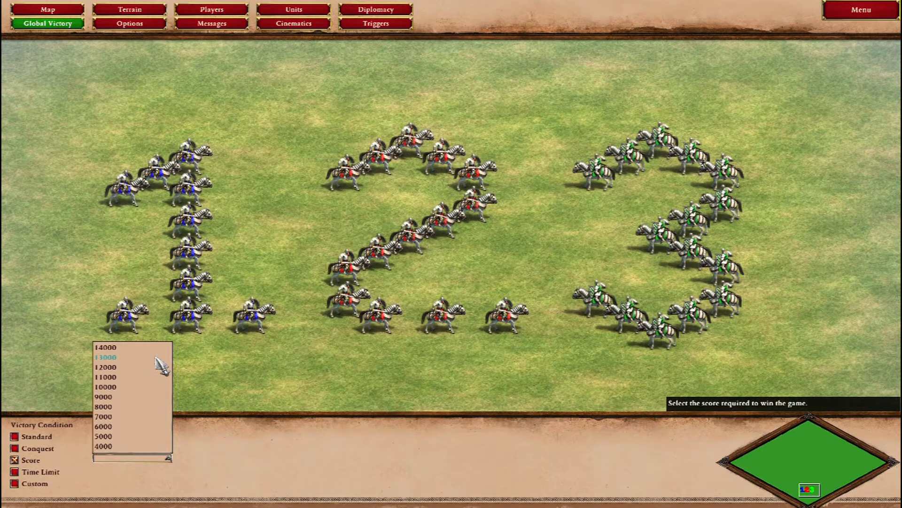
left_click(265, 439)
- Switch the global victory condition to Time Limit and view the available time limits
left_click(47, 472)
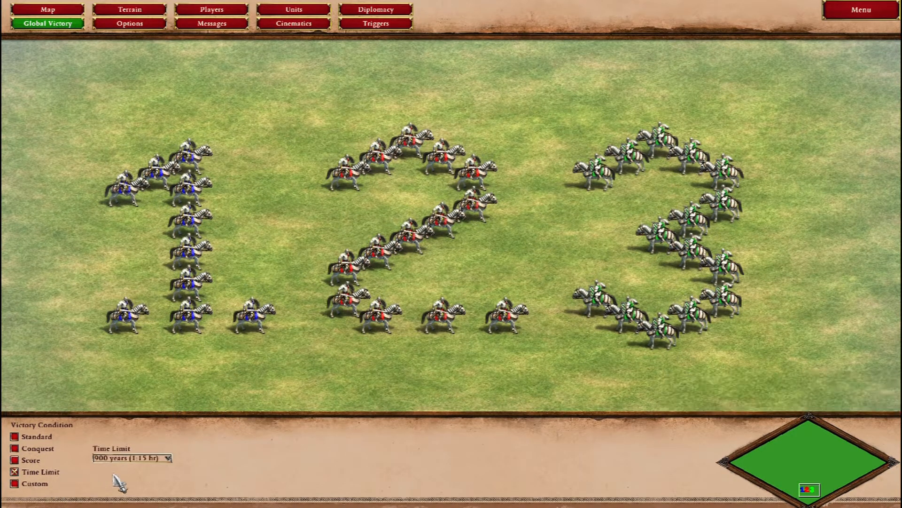
left_click(167, 458)
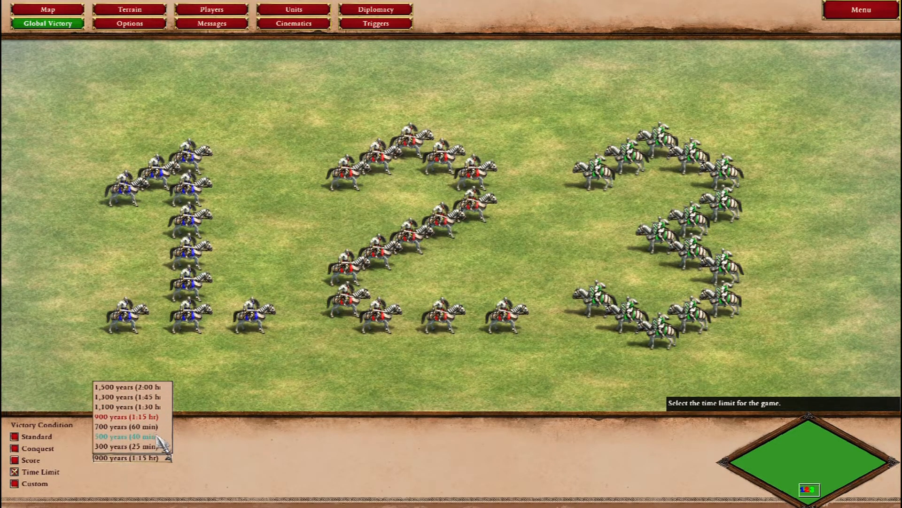
left_click(210, 461)
- Set a Custom victory condition that has only Relics enabled and accepts any one condition
left_click(56, 486)
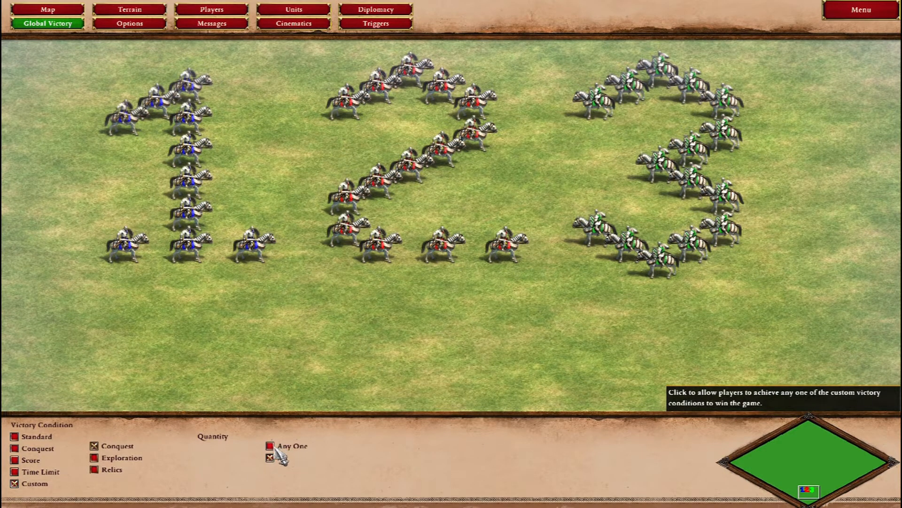
left_click(117, 459)
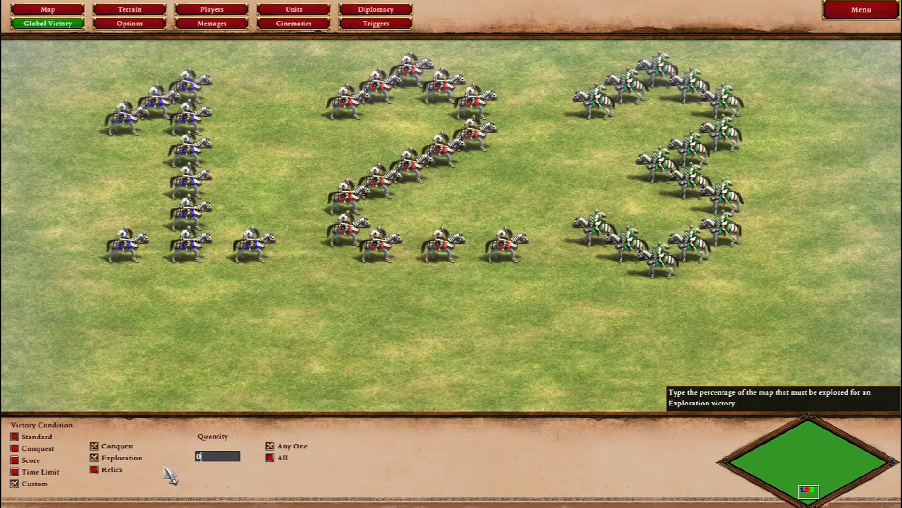
left_click(112, 470)
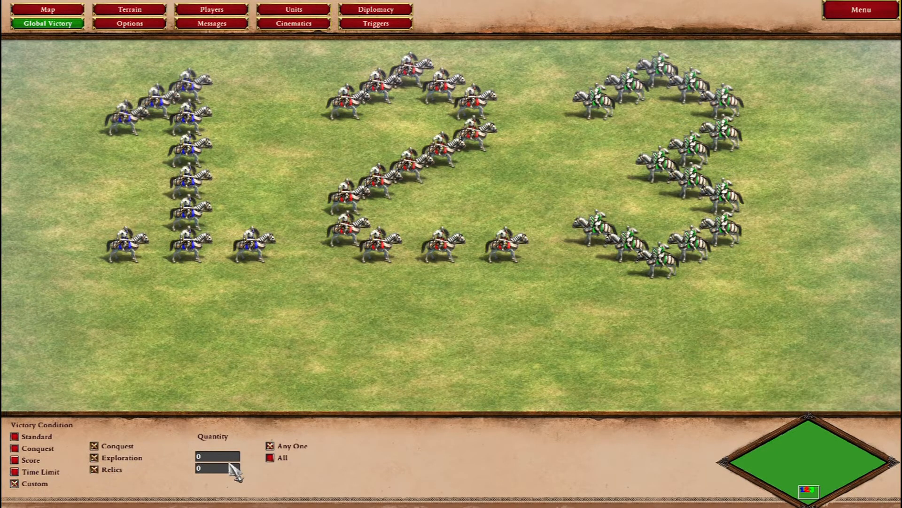
left_click(121, 458)
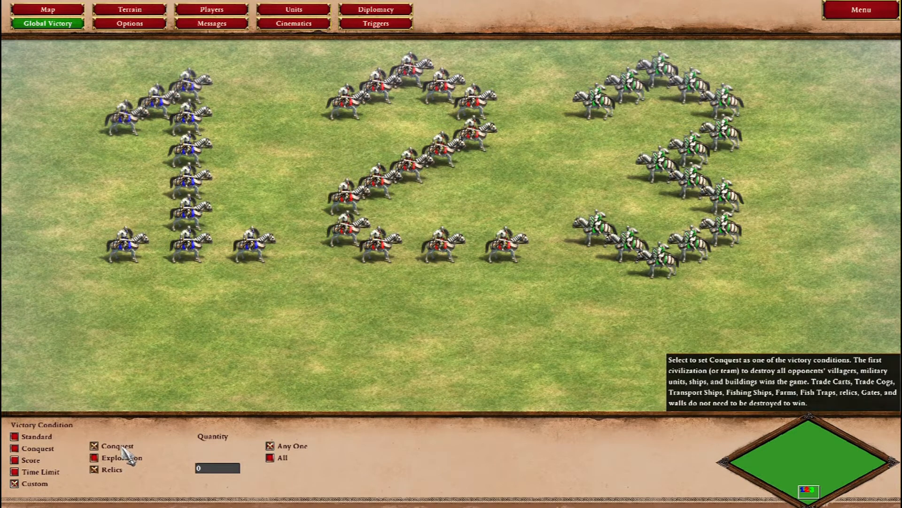
left_click(121, 447)
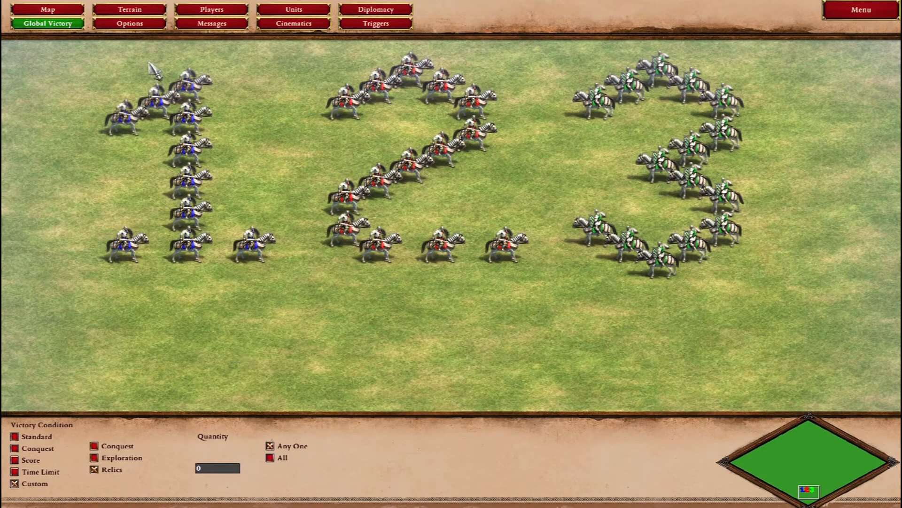
- In the scenario options, select Player 2 and set the testing difficulty to Extreme
left_click(141, 24)
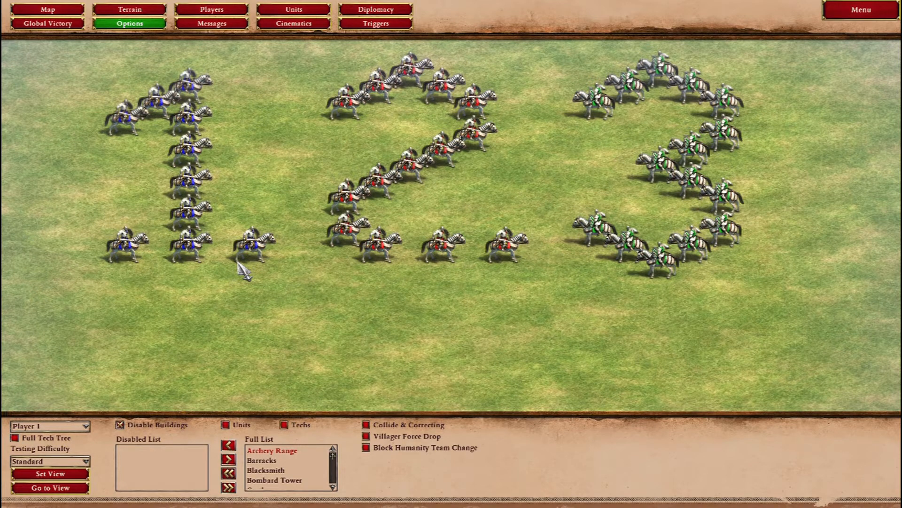
left_click(66, 426)
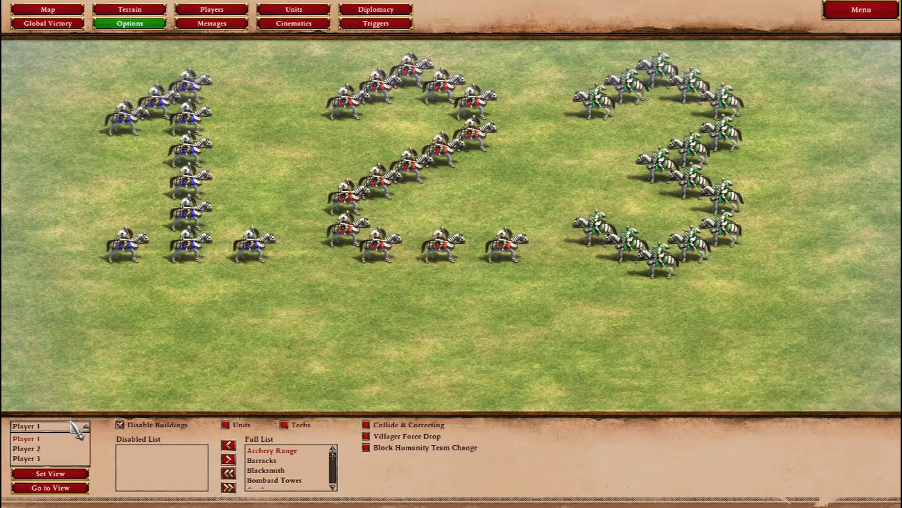
left_click(40, 450)
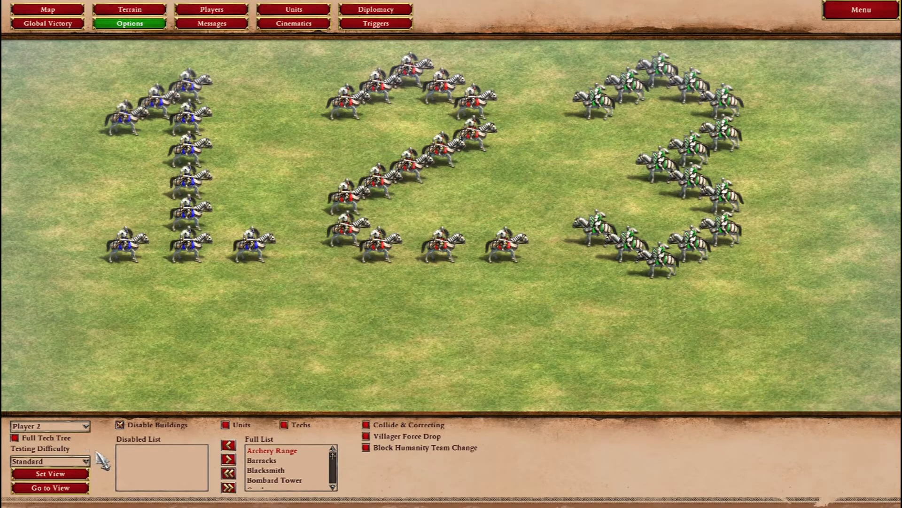
left_click(87, 463)
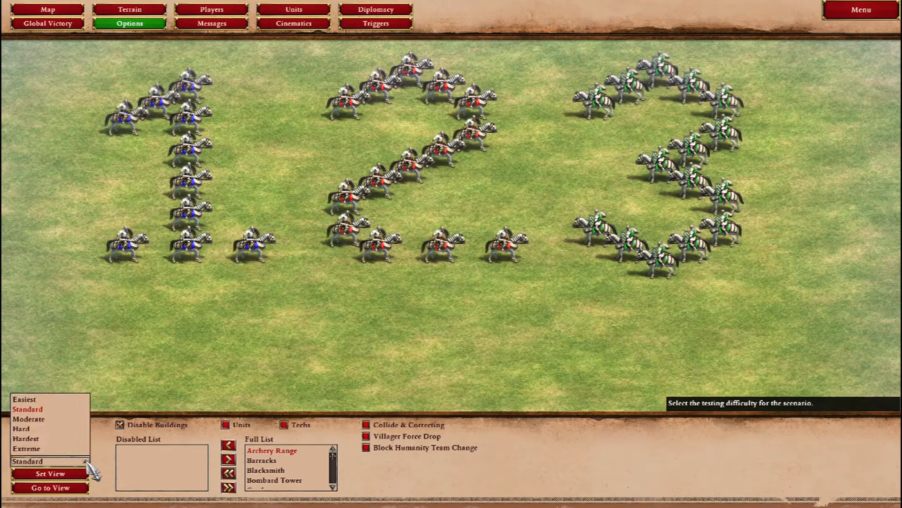
left_click(50, 448)
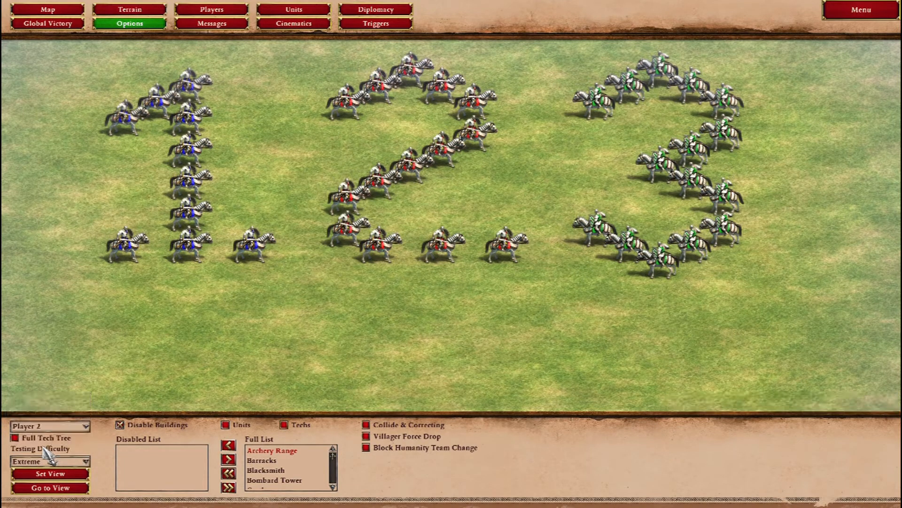
- Check the testing difficulty shown for Player 3 and Player 1, and return to Player 2
left_click(85, 427)
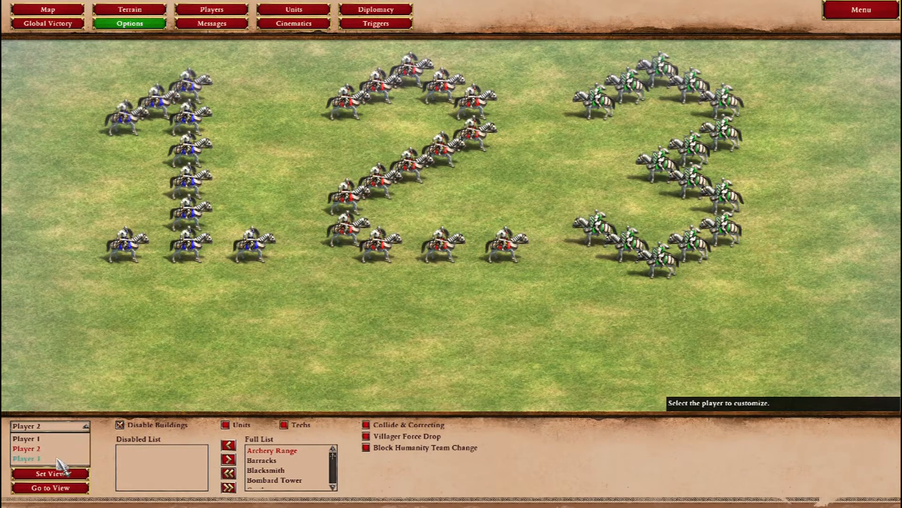
left_click(58, 456)
left_click(85, 426)
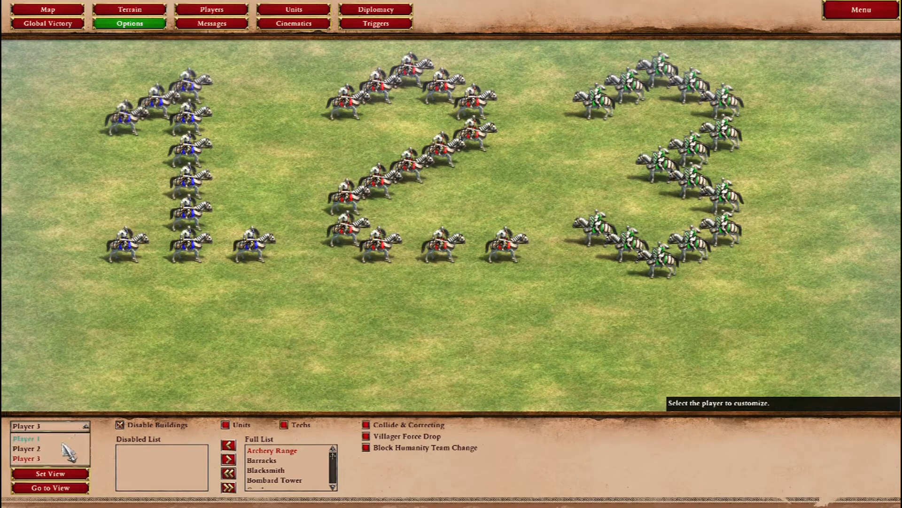
left_click(81, 436)
left_click(85, 429)
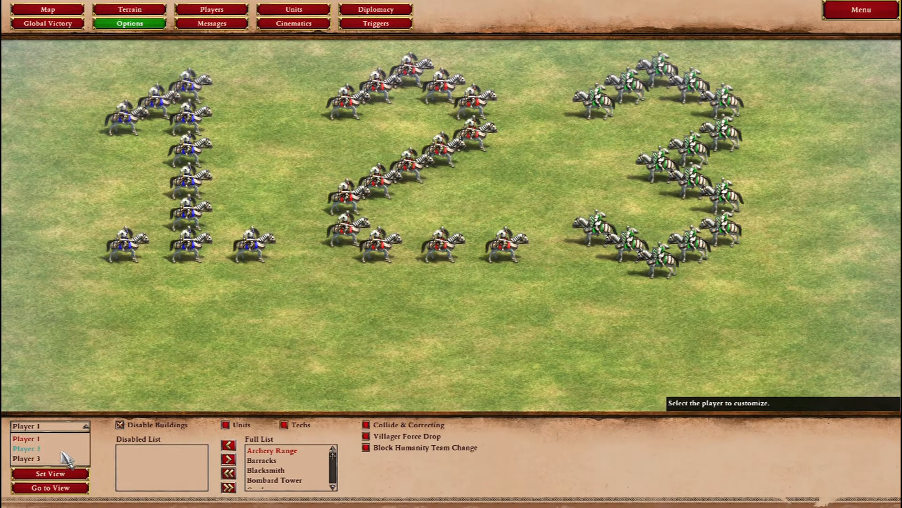
left_click(61, 449)
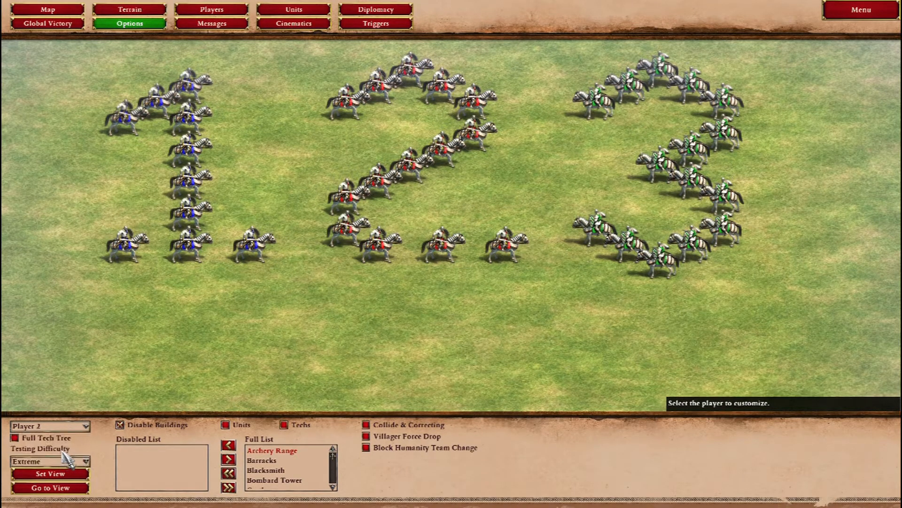
- Set Player 2's starting view on the cavalry numbers and test it by going to that view from elsewhere
left_click(87, 428)
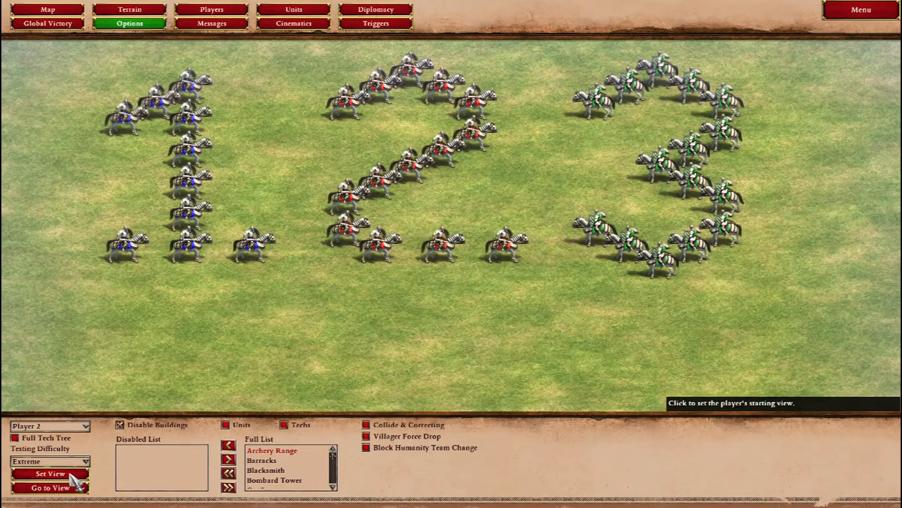
left_click(70, 474)
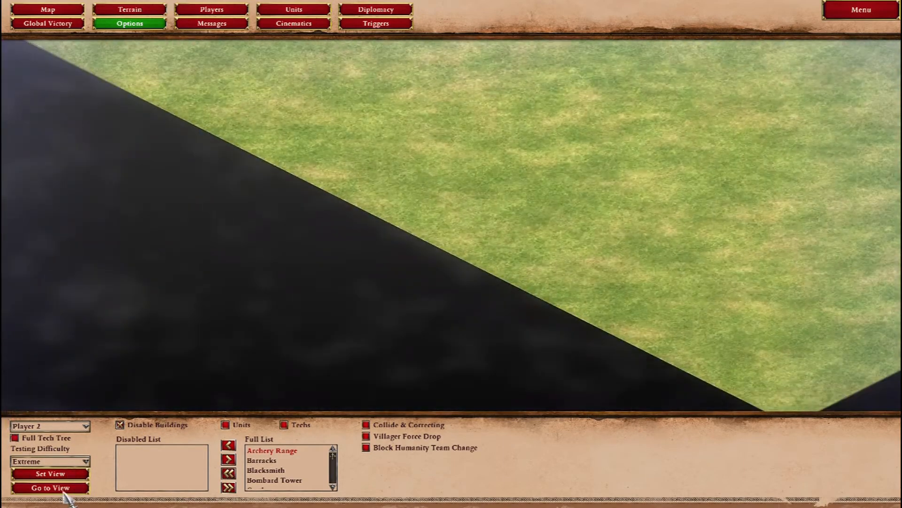
left_click(66, 488)
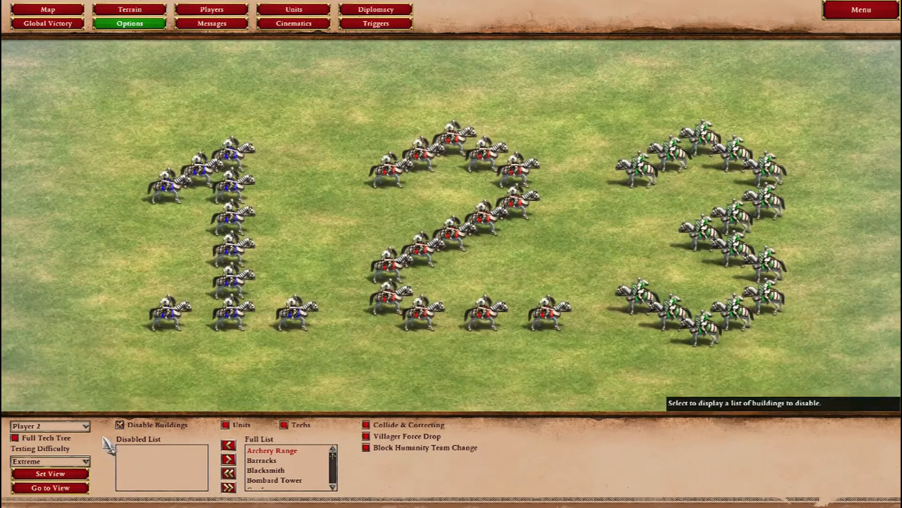
- Set Player 1's starting view on an empty grass area and test it by going to that view
left_click(82, 427)
left_click(77, 439)
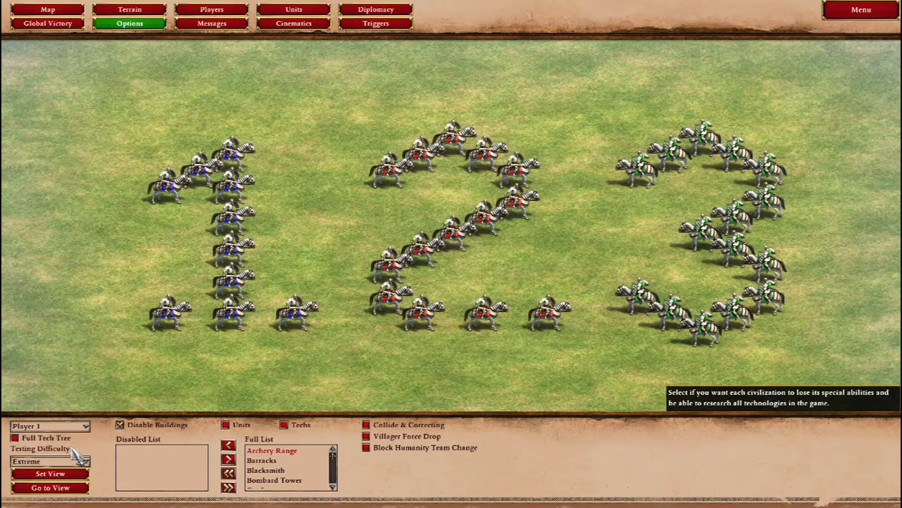
key("Right")
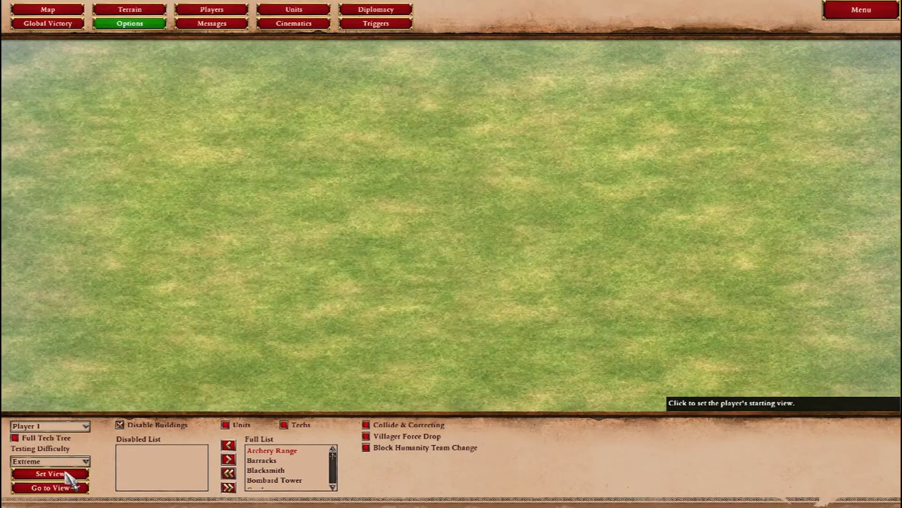
left_click(66, 489)
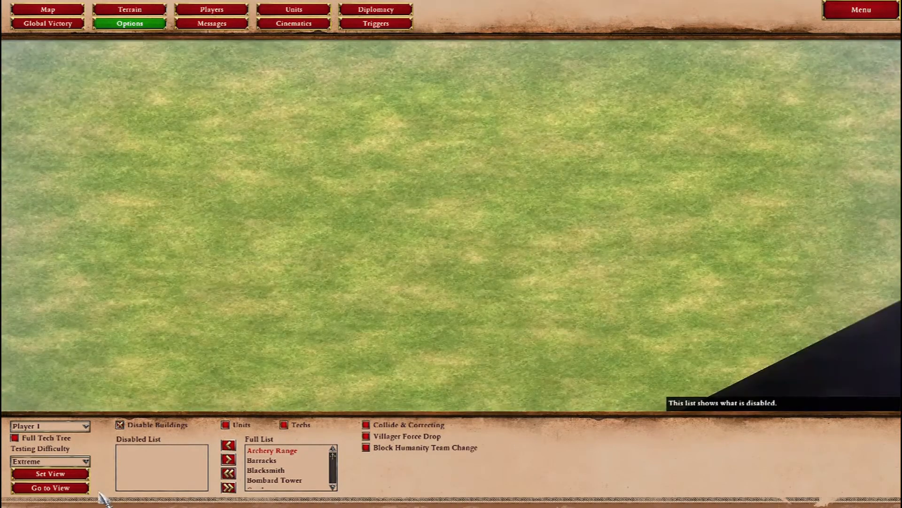
left_click(57, 490)
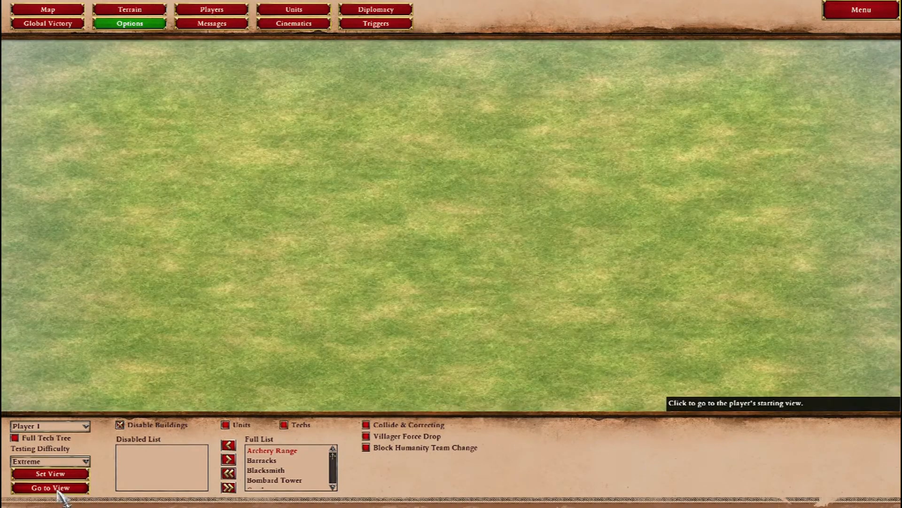
- Select Player 2 again and go to that player's starting view
left_click(85, 427)
left_click(47, 437)
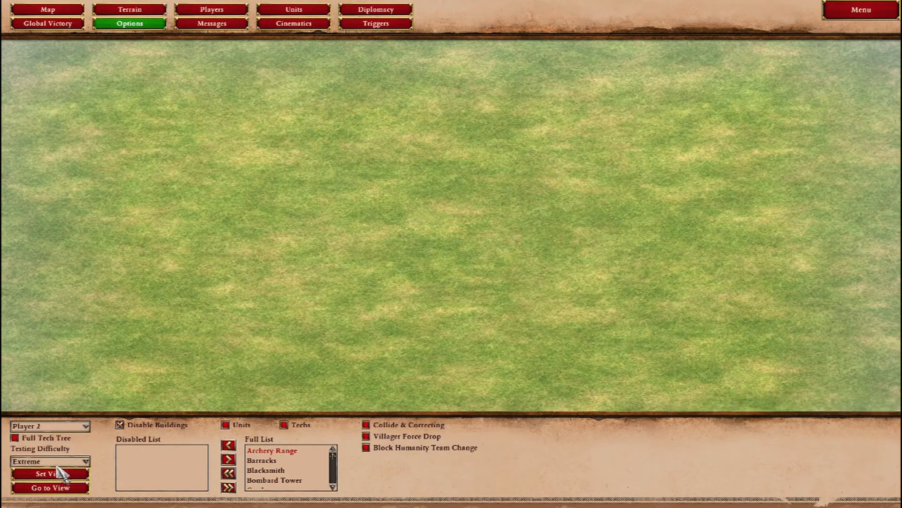
left_click(55, 488)
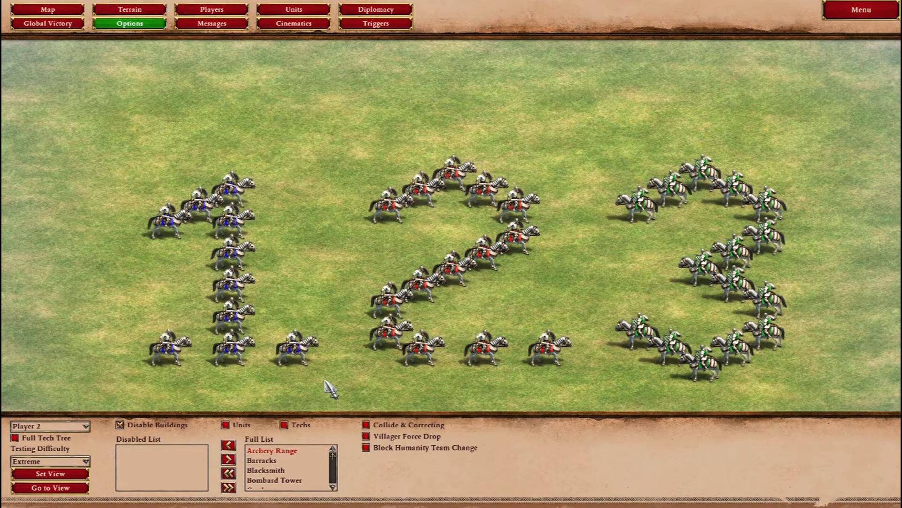
- Add the Archery Range to Player 2's disabled buildings and remove it again
left_click(83, 427)
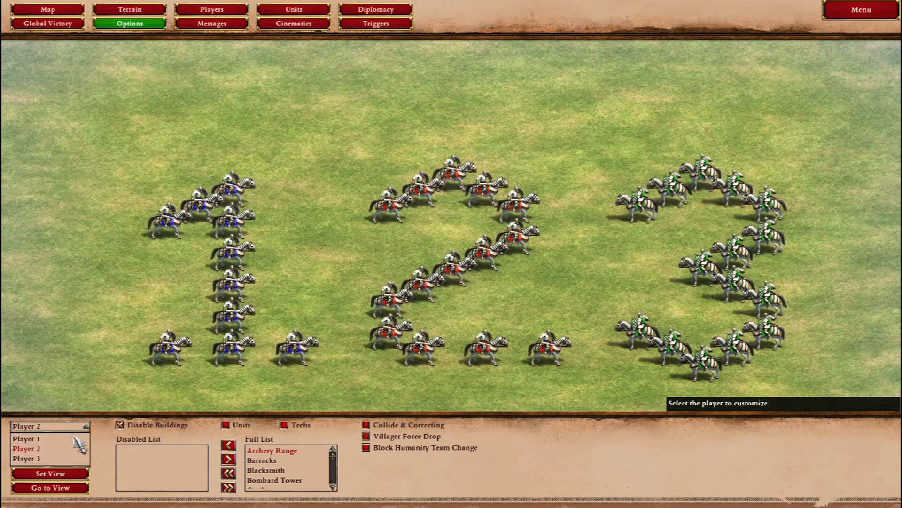
left_click(47, 448)
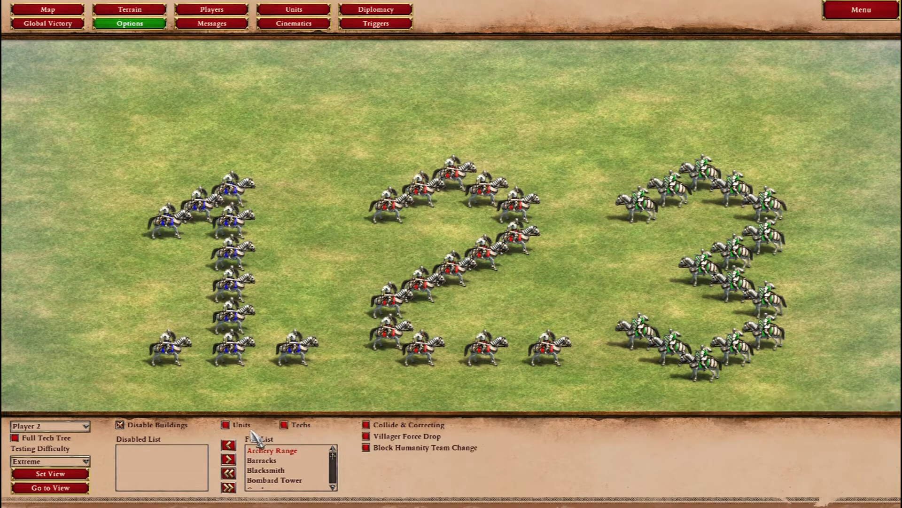
left_click(273, 452)
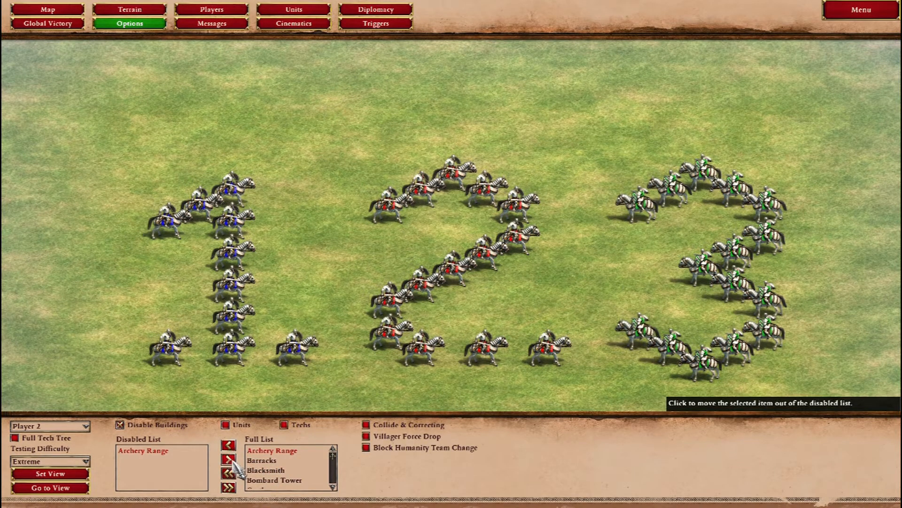
left_click(229, 459)
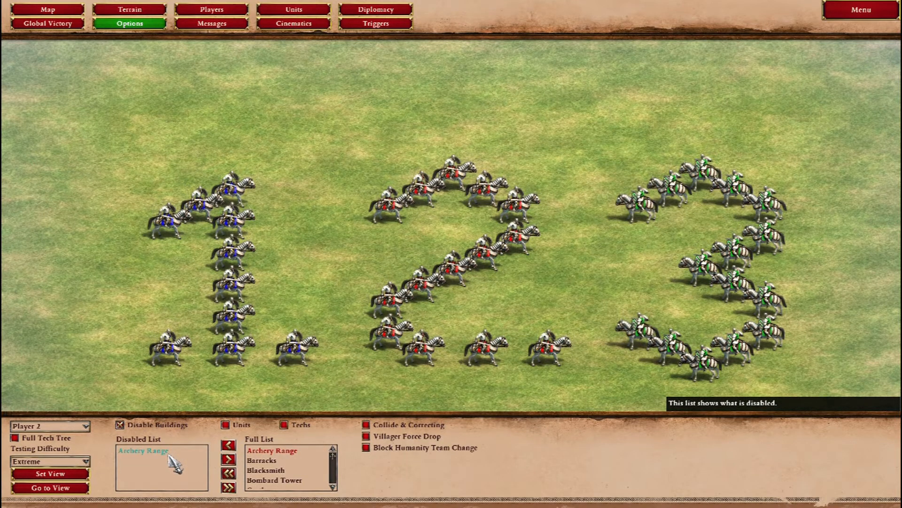
left_click(229, 460)
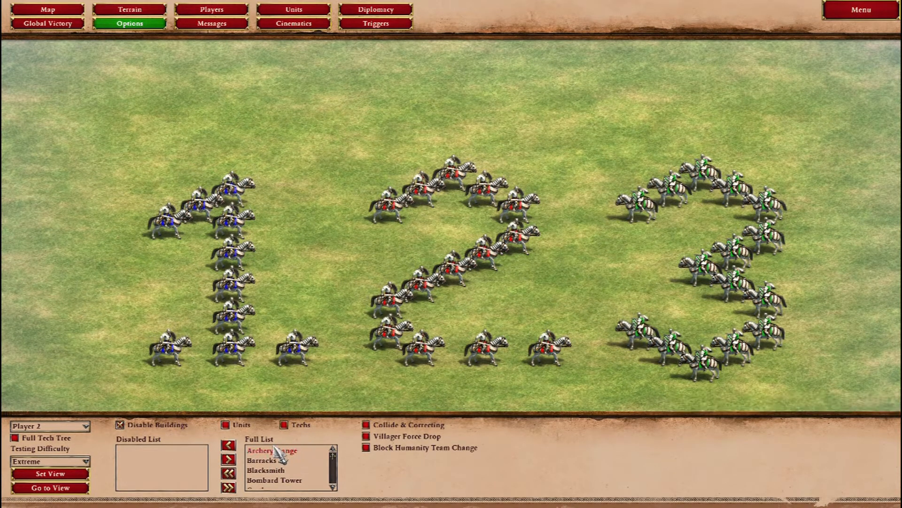
- Browse the lists of units and techs that can be disabled for Player 2
left_click(241, 429)
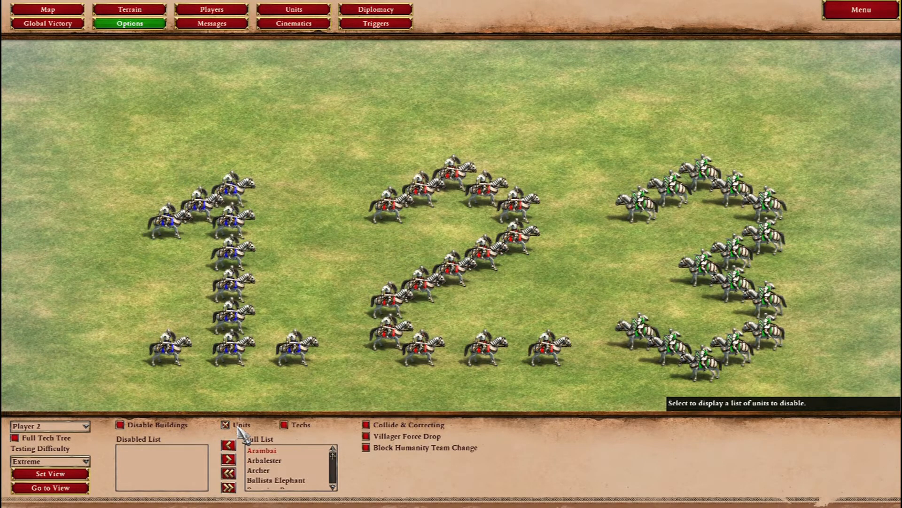
left_click(305, 428)
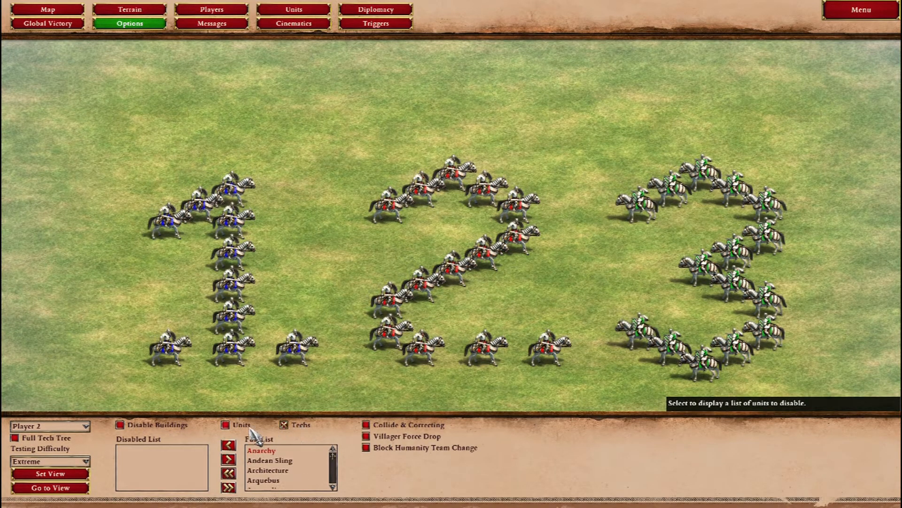
left_click(242, 429)
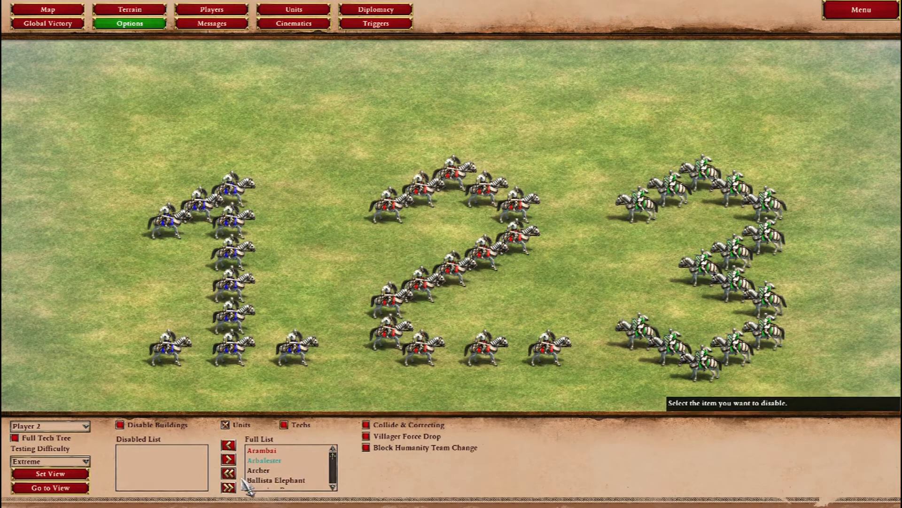
left_click_drag(334, 459, 335, 485)
left_click(332, 449)
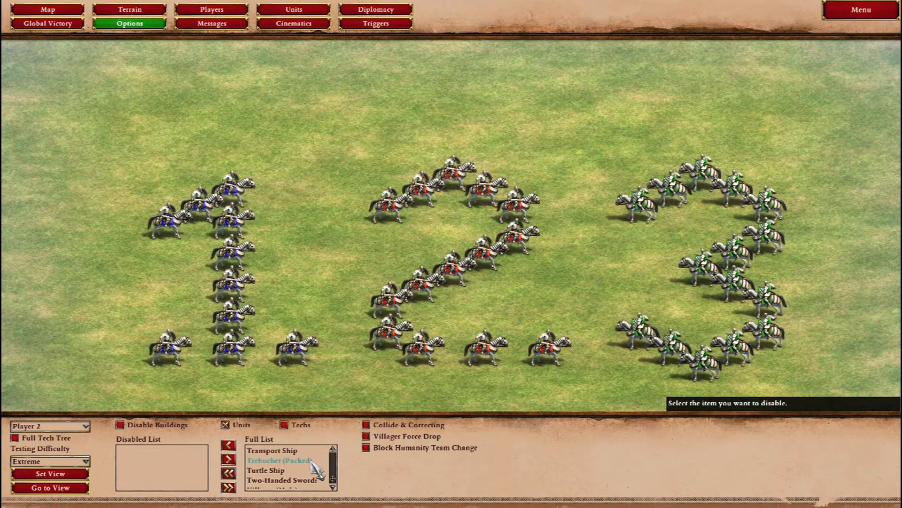
- Add the Hand Cannoneer and all other units to Player 2's disabled units, and take the Archer back off that list
scroll(308, 463, "up", 10)
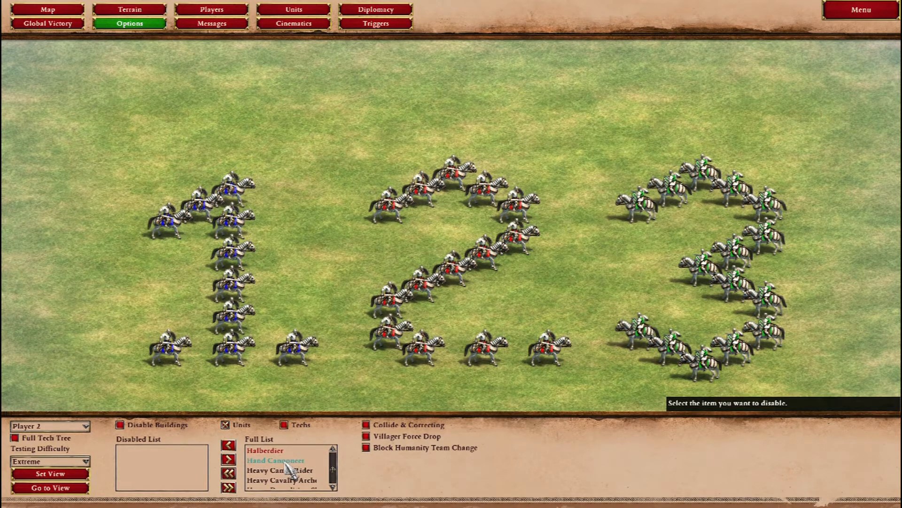
left_click(284, 461)
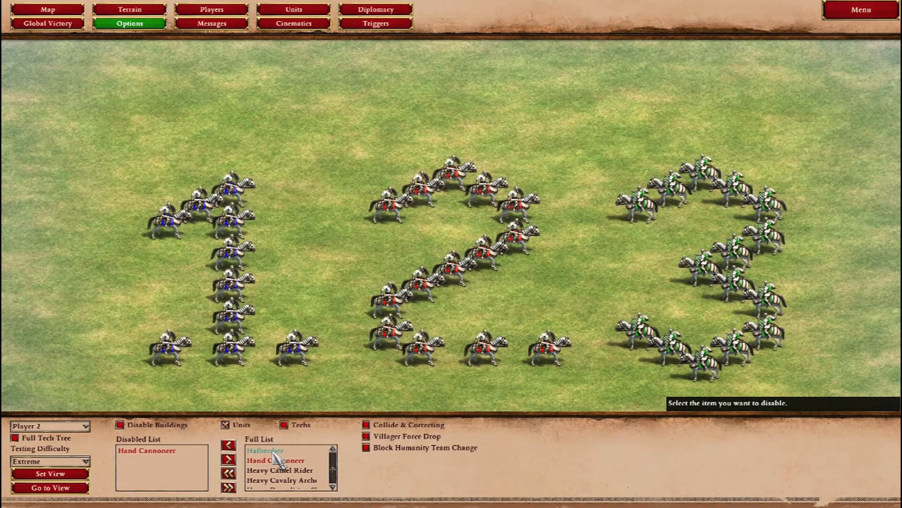
left_click(228, 473)
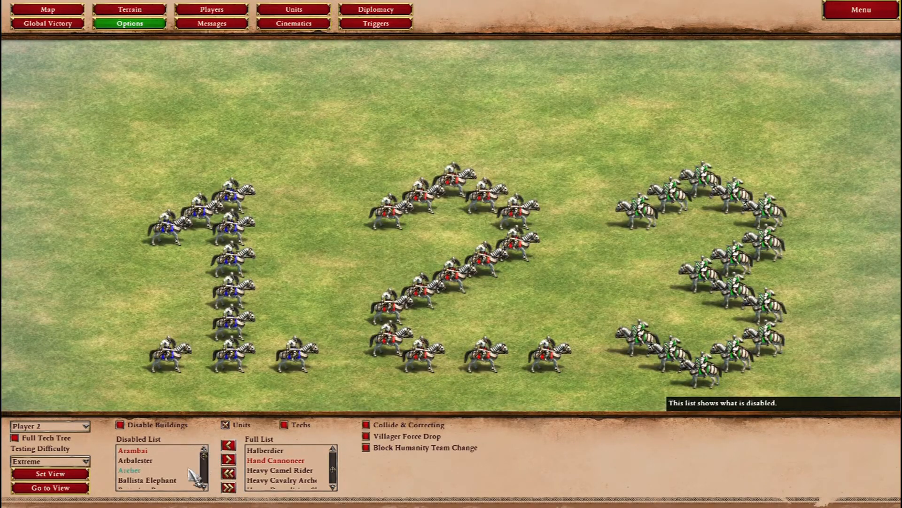
left_click(141, 471)
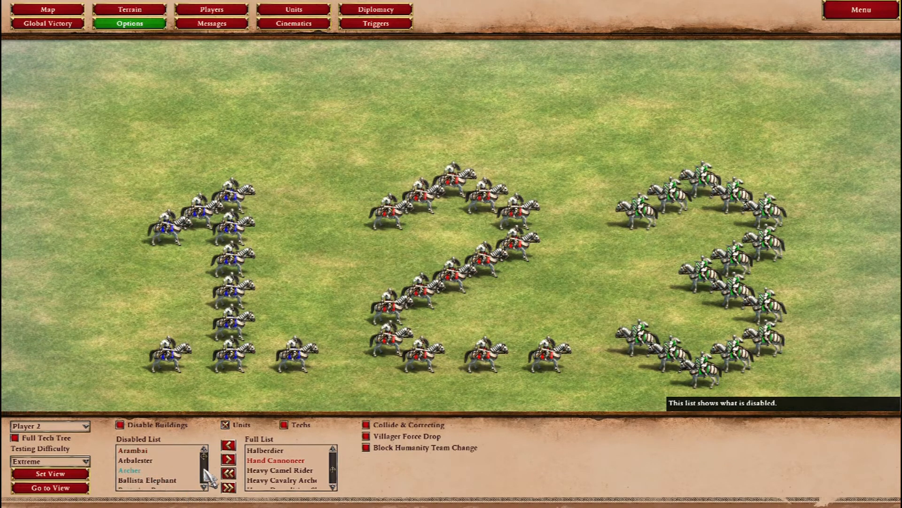
left_click(229, 459)
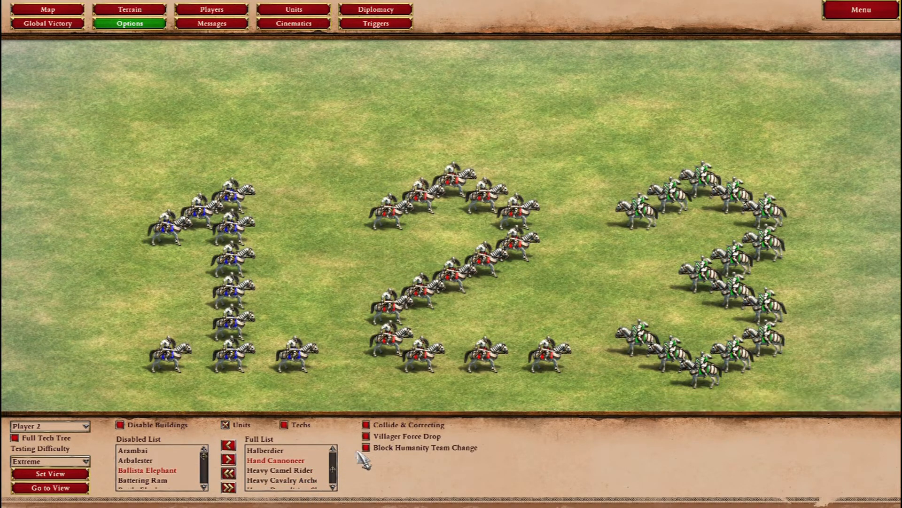
- Switch the Block Humanity Team Change and Villager Force Drop options on and off again
left_click(412, 449)
left_click(367, 447)
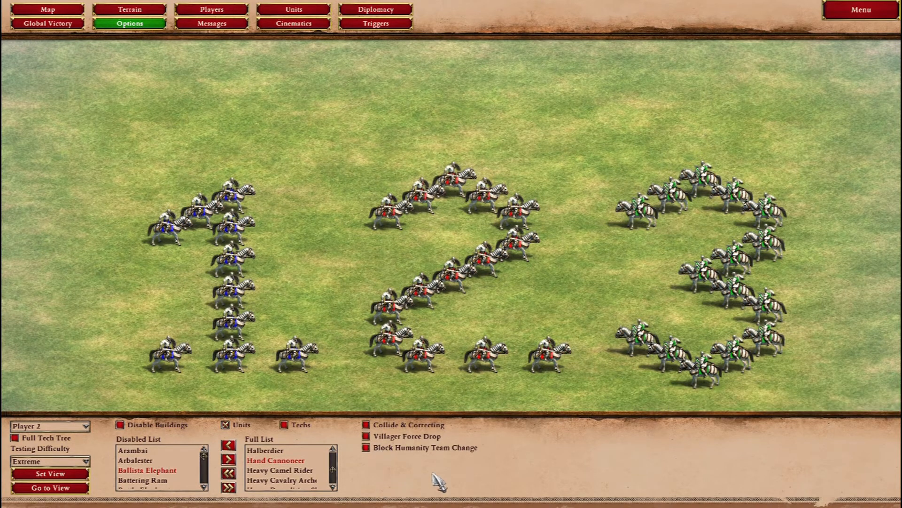
left_click(416, 437)
left_click(429, 437)
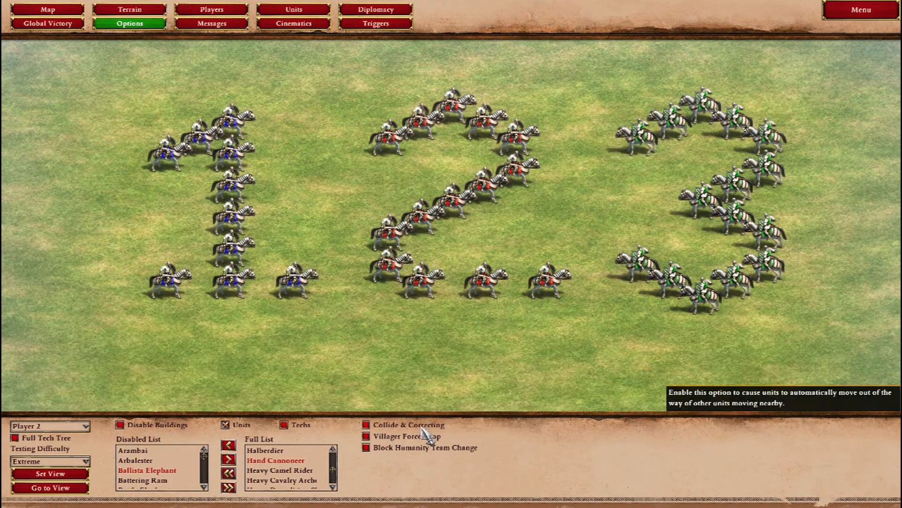
- Enable the Collide & Correcting option so units move out of the way of other units
left_click(426, 426)
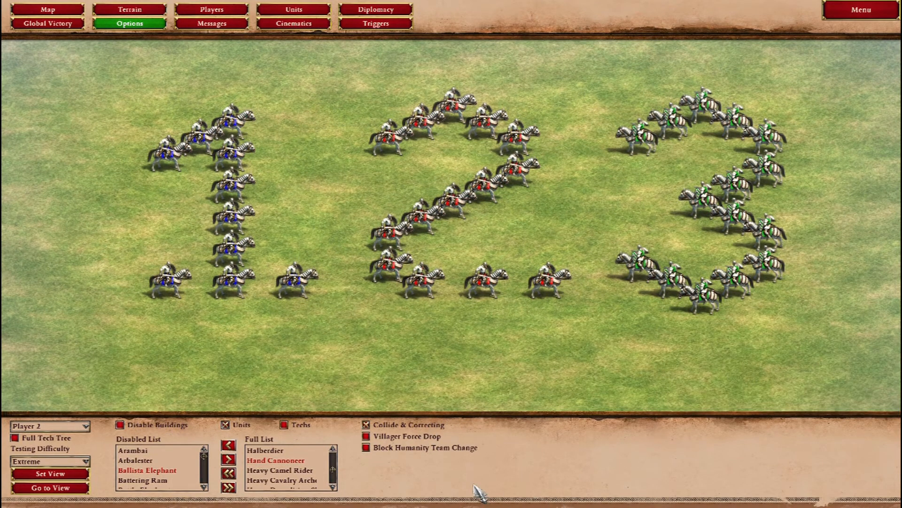